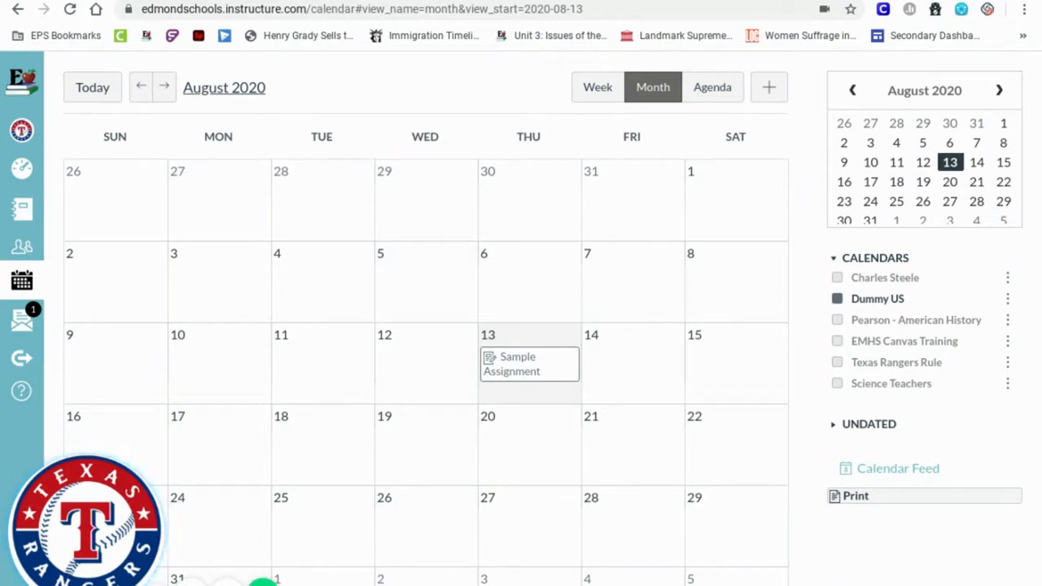
Show the personal calendar and hide it again so that only the Dummy US calendar is displayed.
{"action": "left_click", "coordinate": [836, 299]}
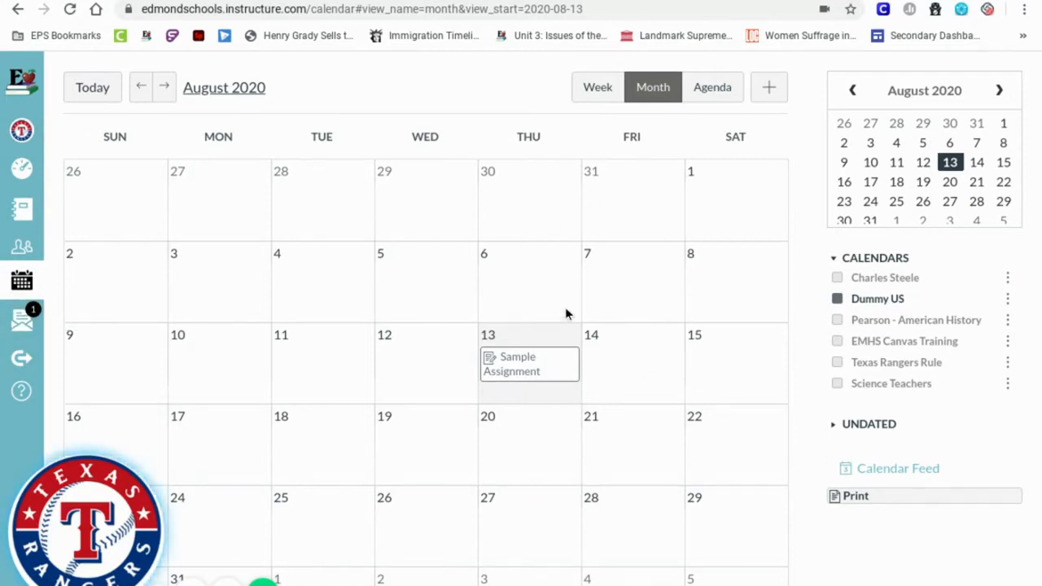
{"action": "left_click", "coordinate": [839, 283]}
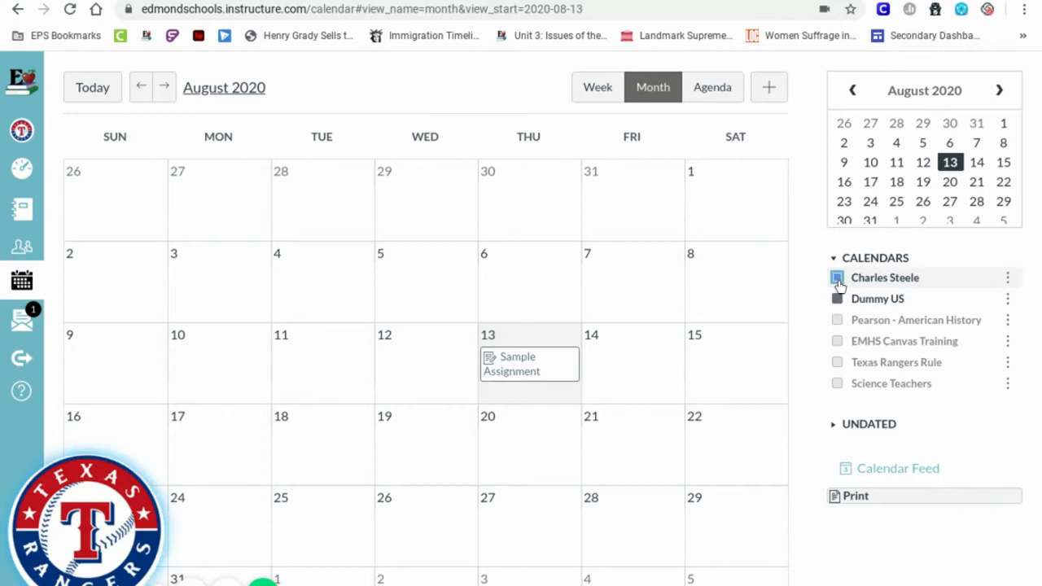
{"action": "left_click", "coordinate": [837, 278]}
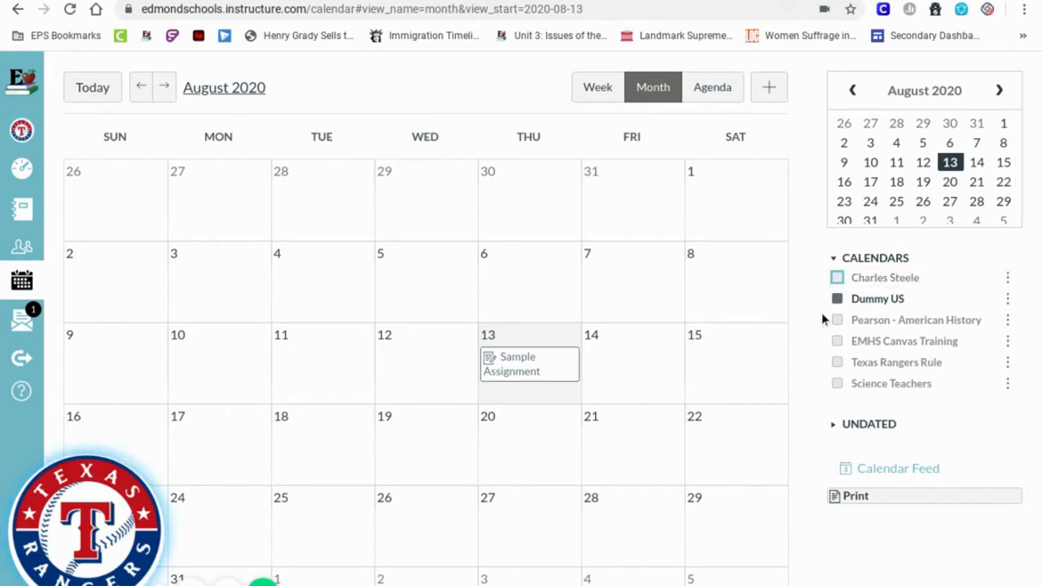
Change the Dummy US calendar's course color to red, #FF2717, and apply it.
{"action": "left_click", "coordinate": [1008, 300]}
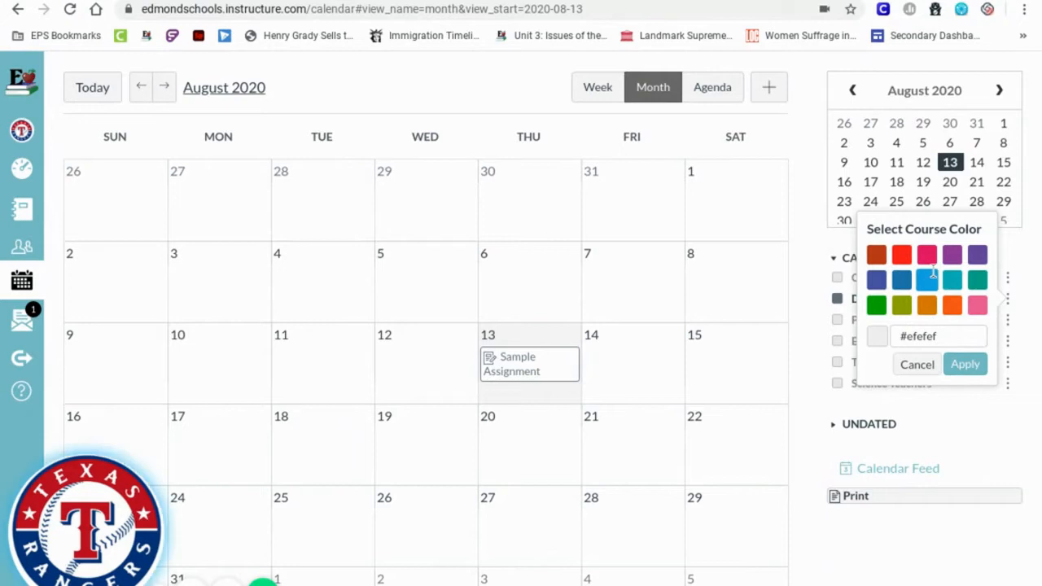
{"action": "left_click", "coordinate": [901, 255]}
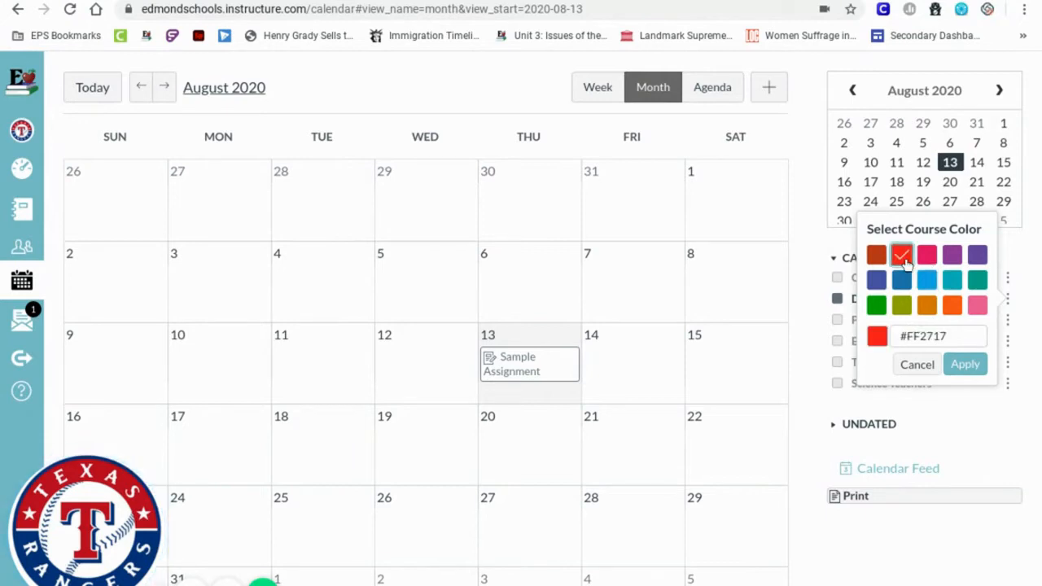
{"action": "left_click", "coordinate": [964, 366]}
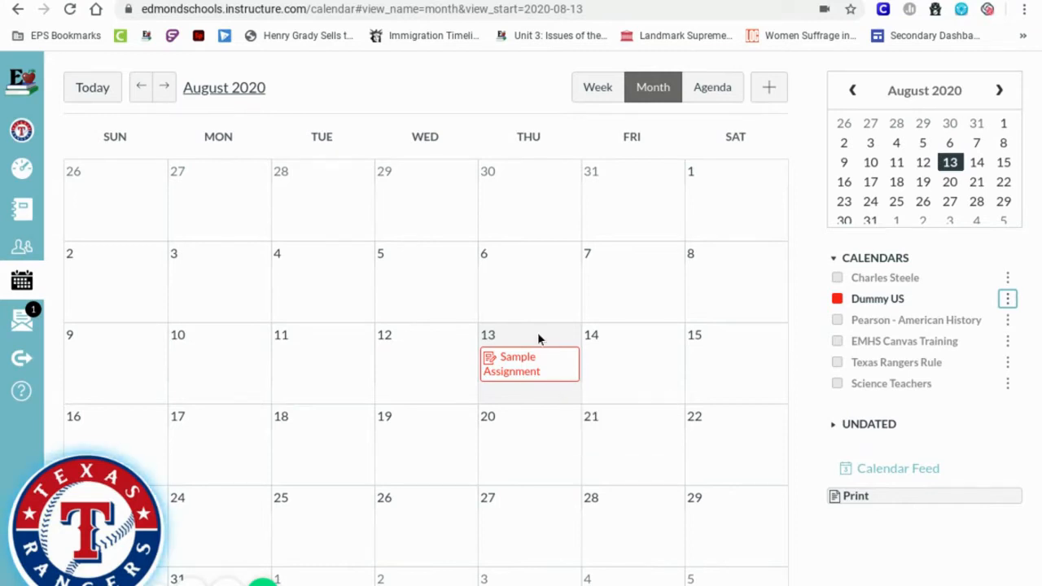
Start a new event titled Map Quiz on 2020-08-12 in the Dummy US calendar, without times or location.
{"action": "left_click", "coordinate": [450, 252]}
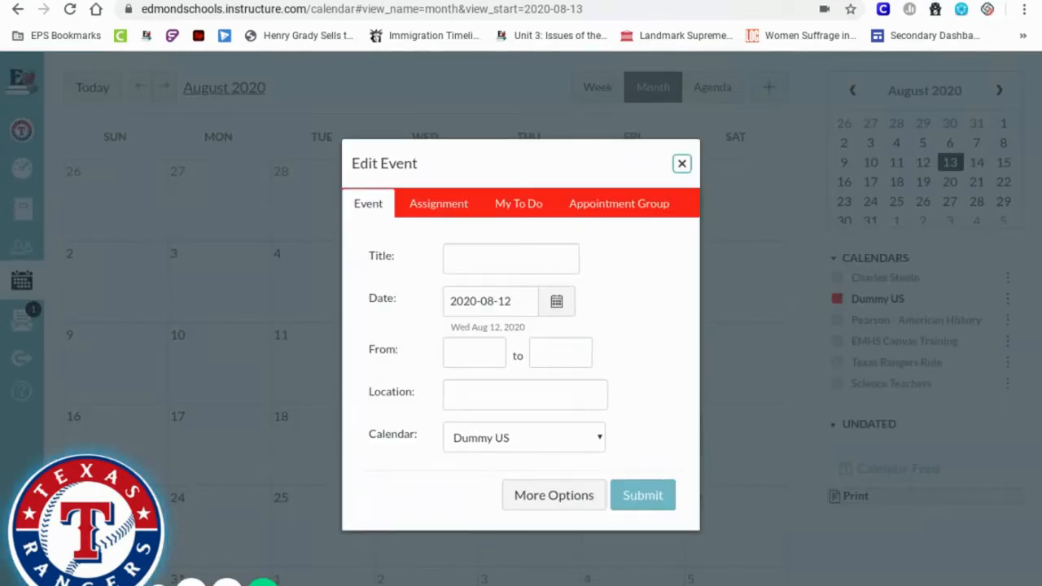
{"action": "left_click", "coordinate": [459, 257]}
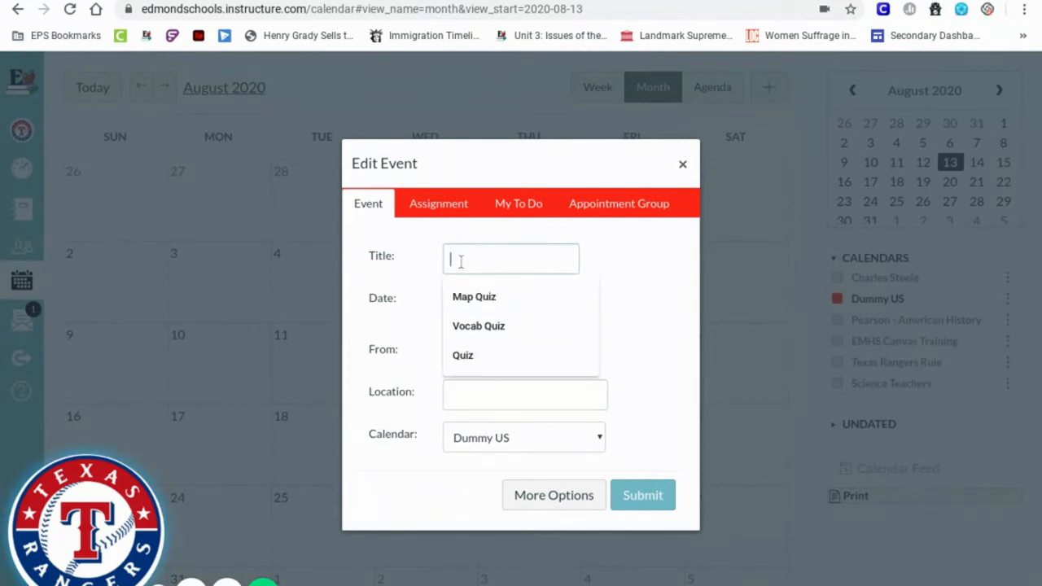
{"action": "left_click", "coordinate": [461, 297]}
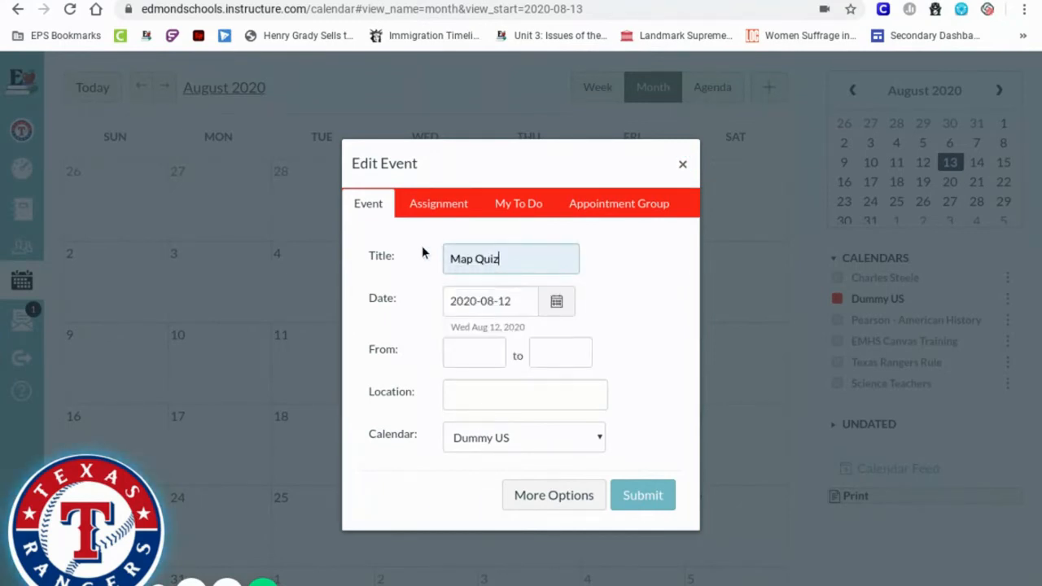
{"action": "left_click", "coordinate": [466, 353]}
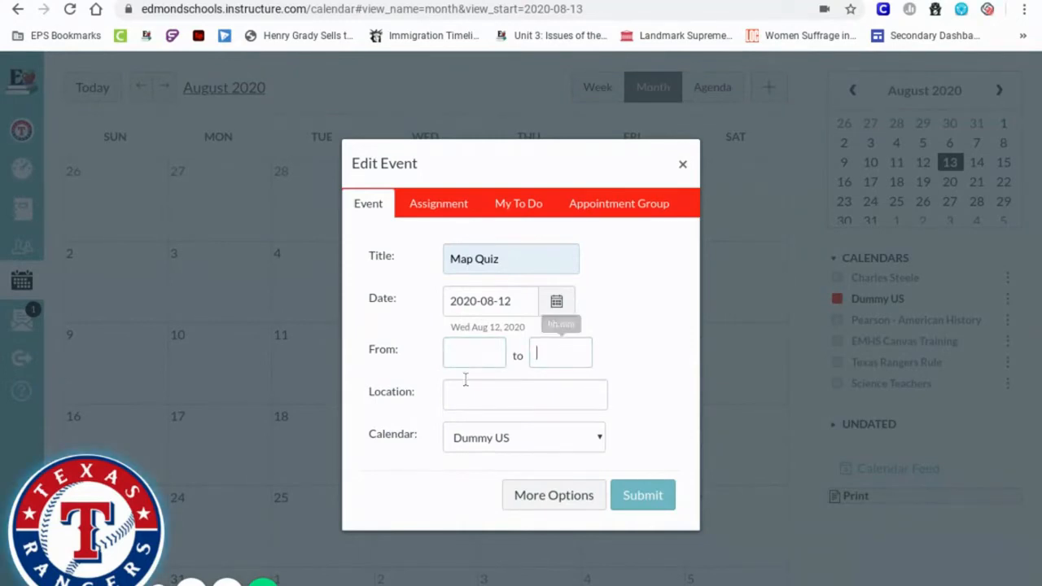
{"action": "left_click", "coordinate": [482, 441]}
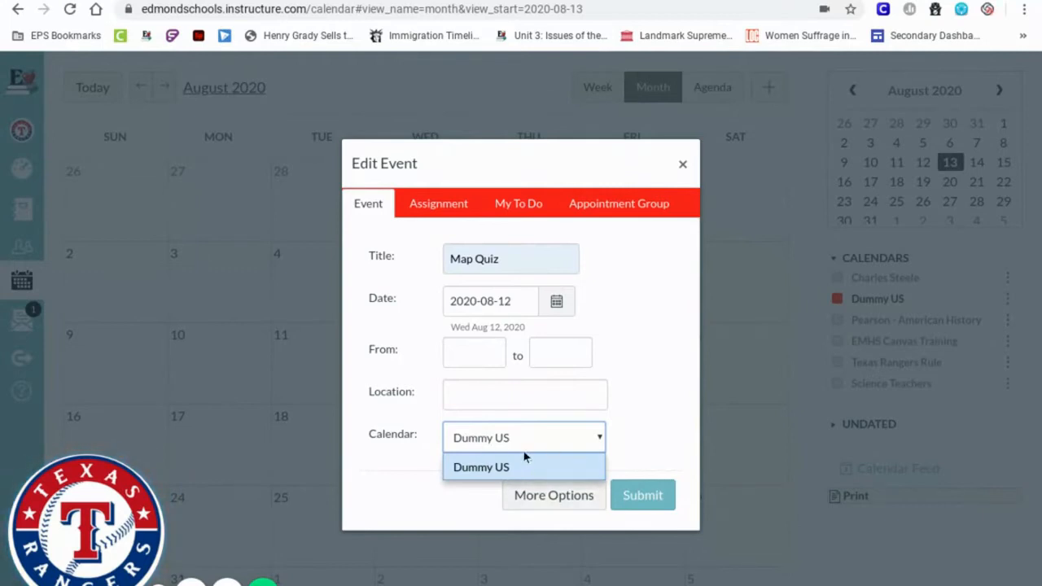
{"action": "left_click", "coordinate": [580, 448]}
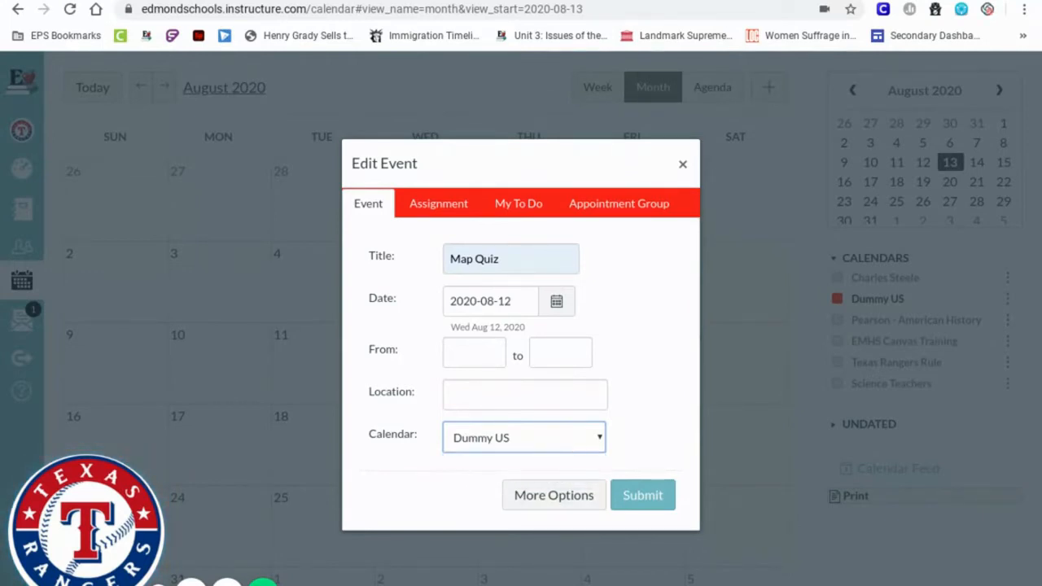
Open the event's full set of options and enter Map Quiz as its description text.
{"action": "left_click", "coordinate": [573, 502]}
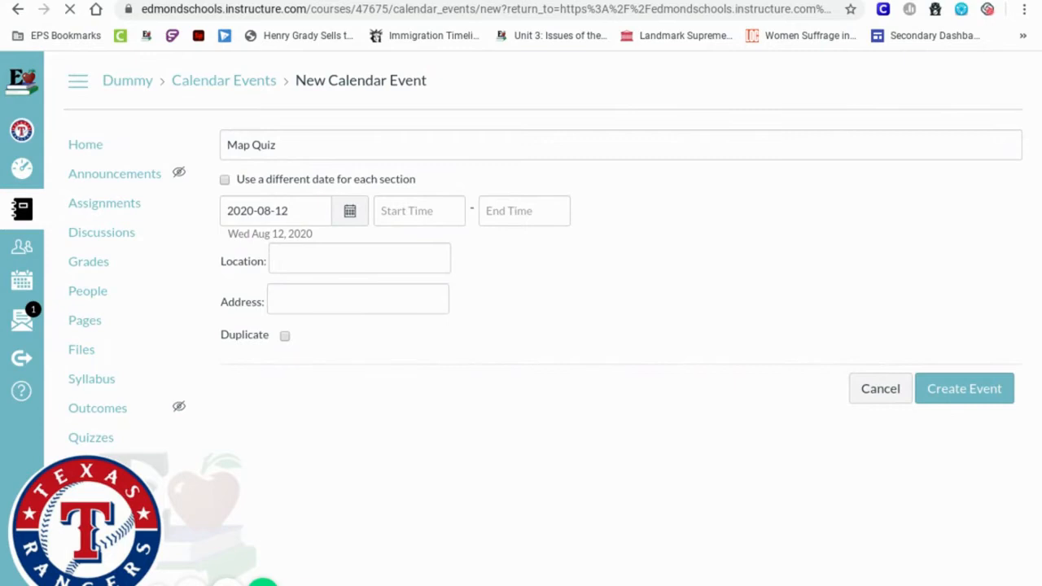
{"action": "left_click", "coordinate": [418, 300]}
{"action": "type", "text": "Map Quiz"}
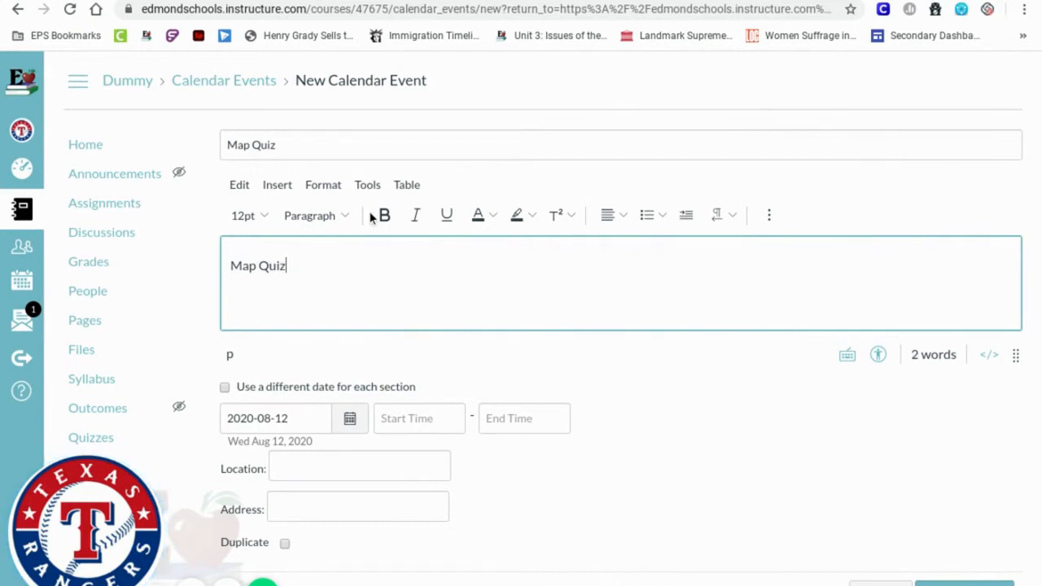
{"action": "left_click", "coordinate": [768, 215]}
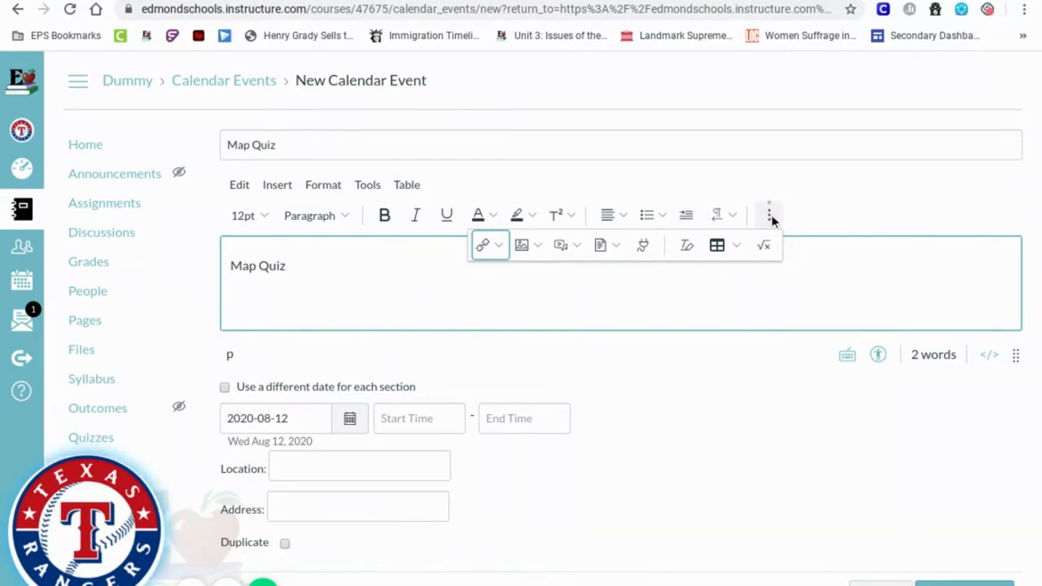
{"action": "left_click", "coordinate": [491, 247]}
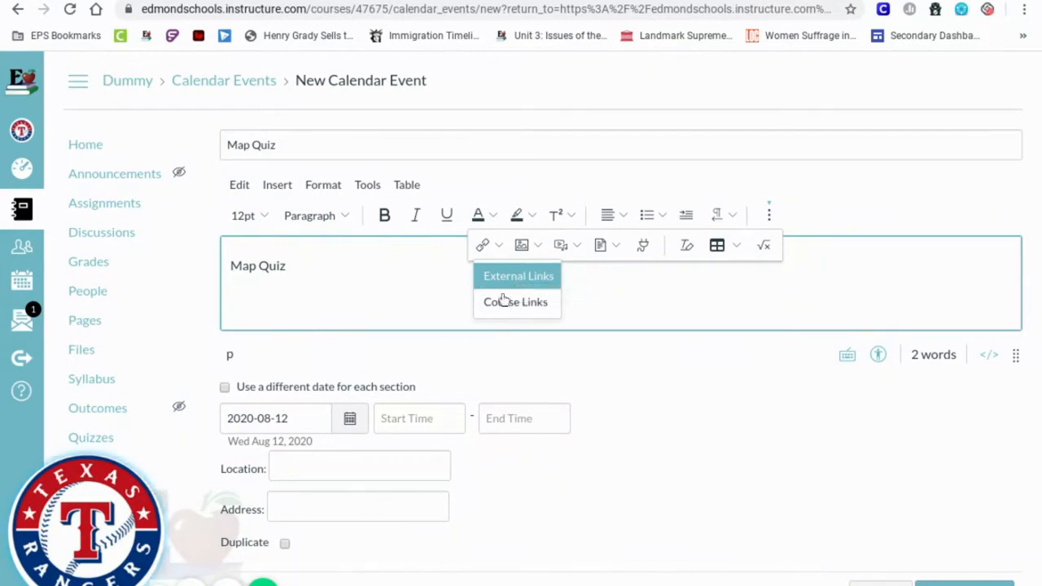
{"action": "key", "text": "Return"}
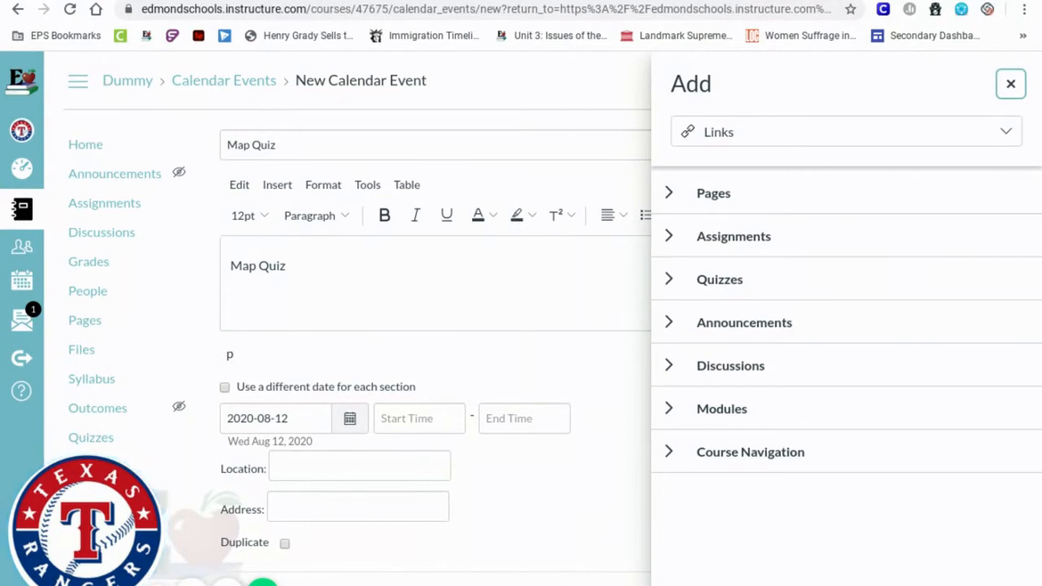
{"action": "left_click", "coordinate": [671, 285]}
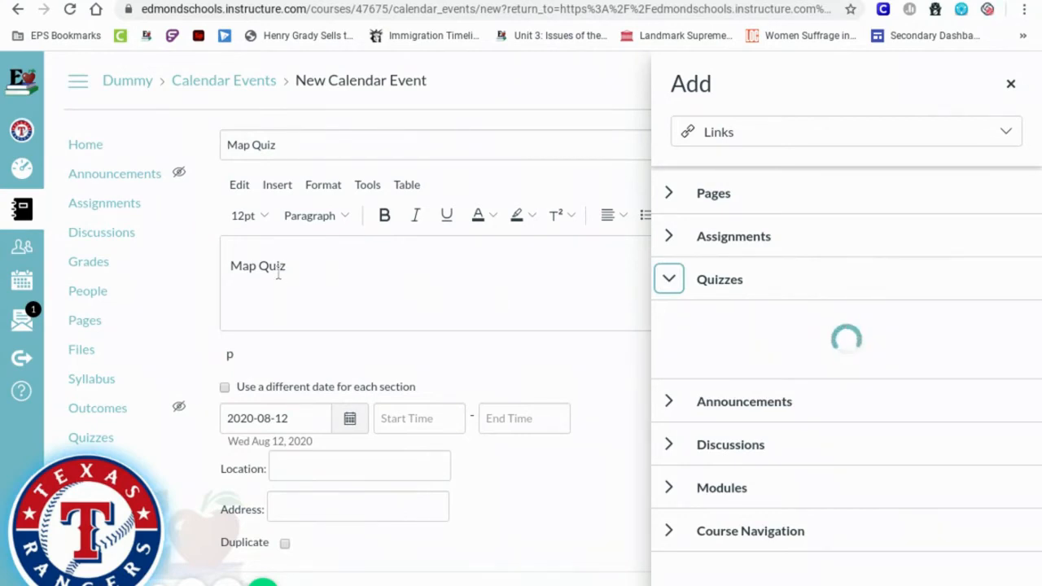
{"action": "left_click", "coordinate": [1012, 85]}
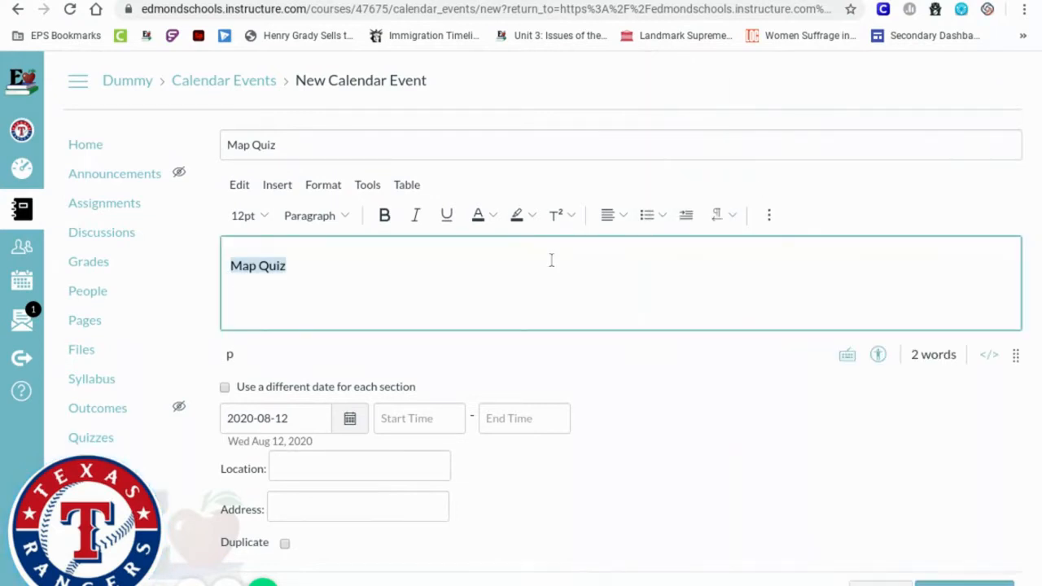
Link the description text Map Quiz to the course quiz "Unit 1 Test- Requires Respondus LockDown Browser" and create the event.
{"action": "left_click", "coordinate": [769, 215]}
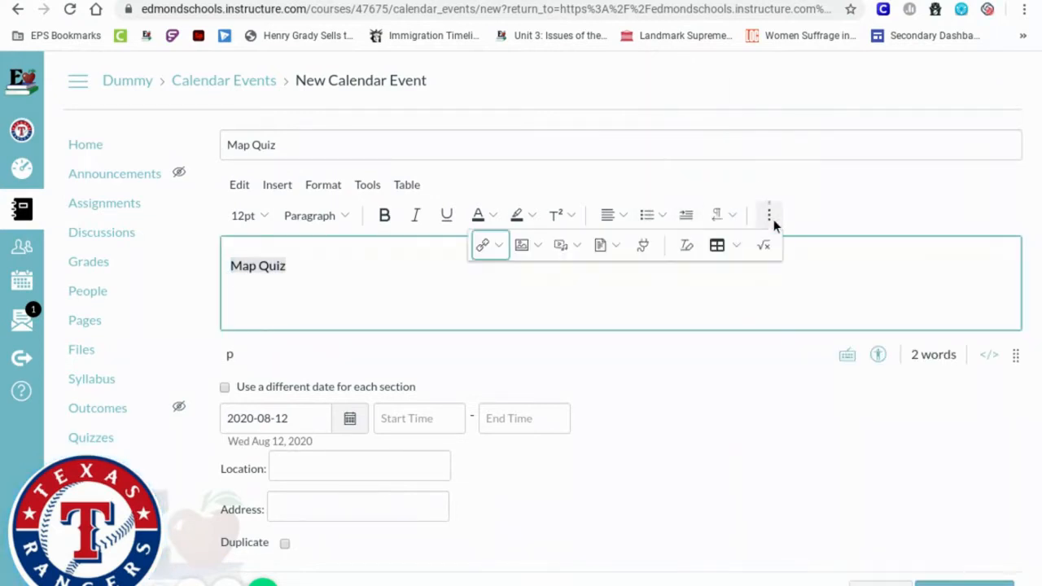
{"action": "left_click", "coordinate": [498, 246]}
{"action": "left_click", "coordinate": [492, 314]}
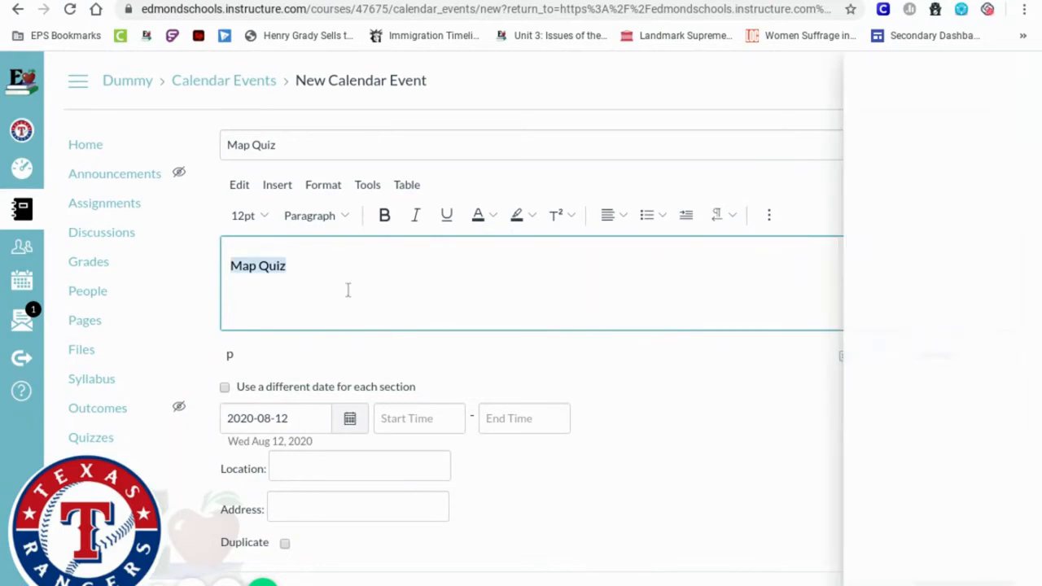
{"action": "left_click", "coordinate": [669, 281]}
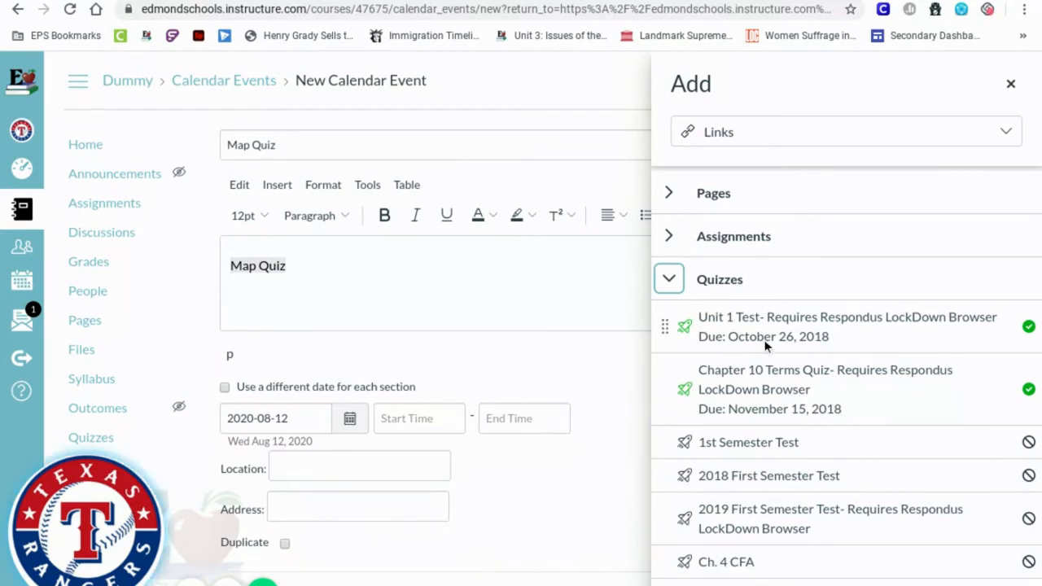
{"action": "left_click", "coordinate": [772, 327]}
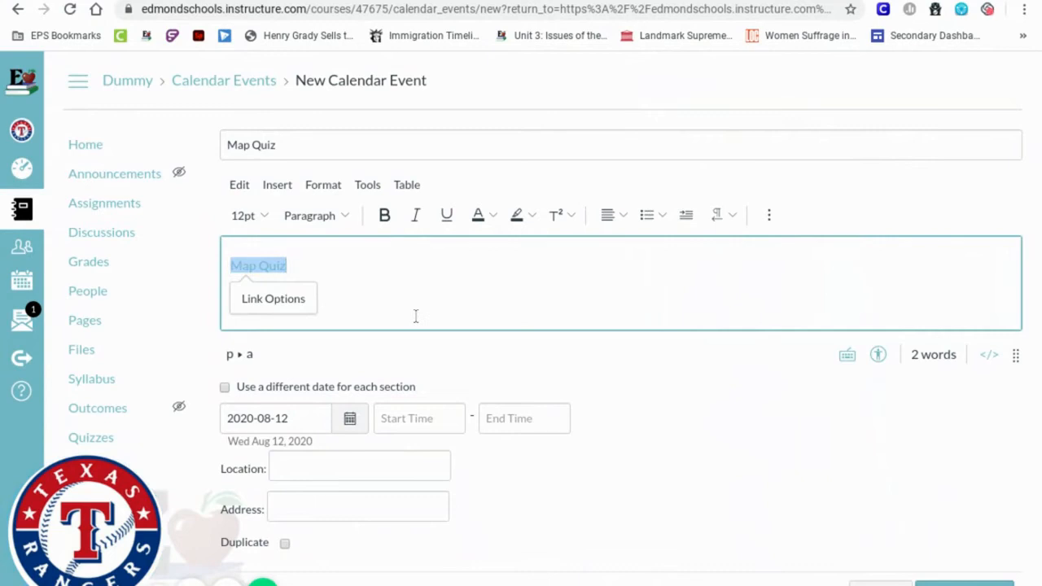
{"action": "key", "text": "Return"}
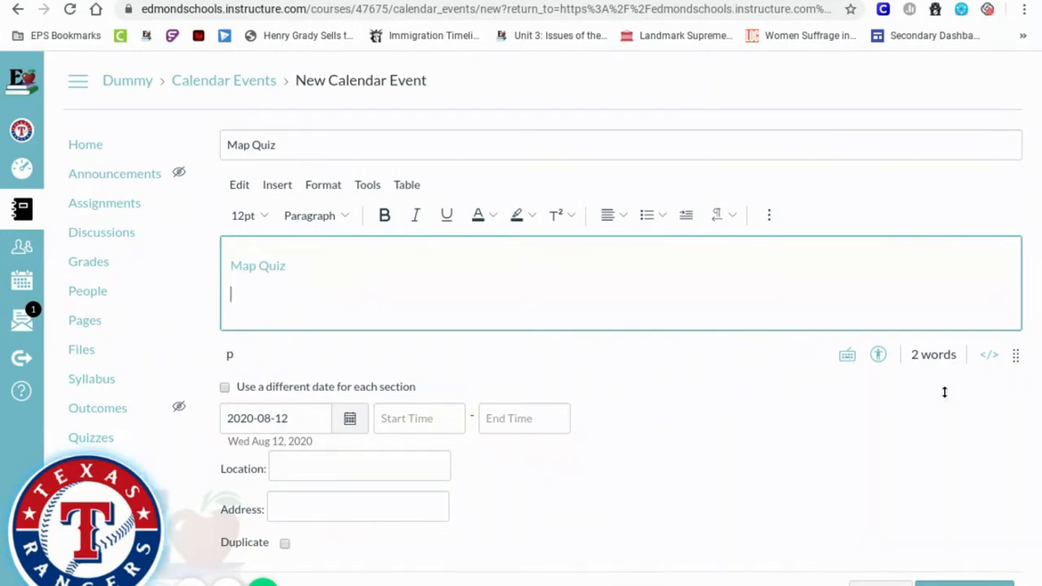
{"action": "left_click", "coordinate": [933, 582]}
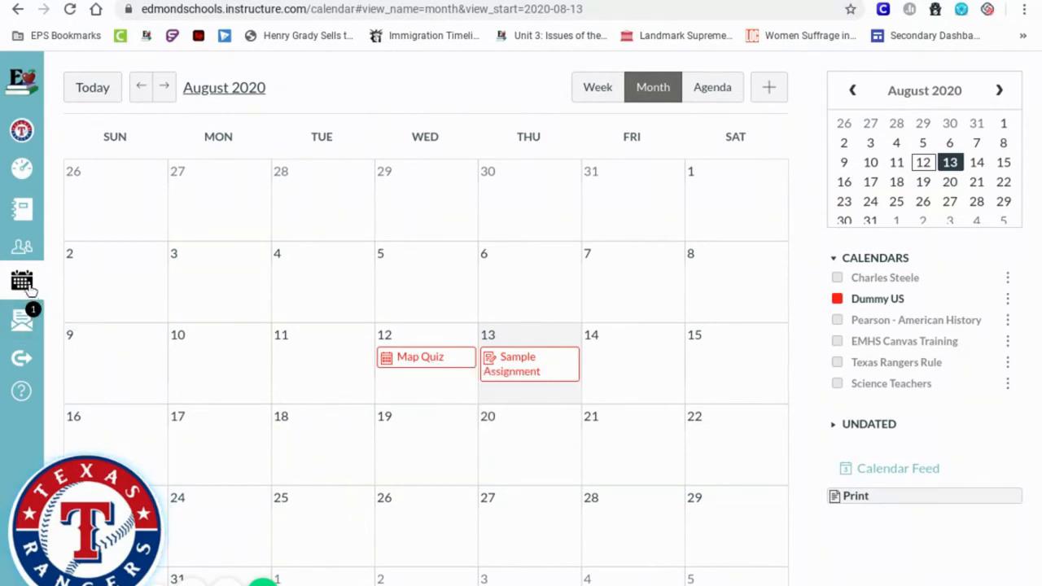
Check the Map Quiz event's details in the calendar and open its full event page.
{"action": "left_click", "coordinate": [419, 363]}
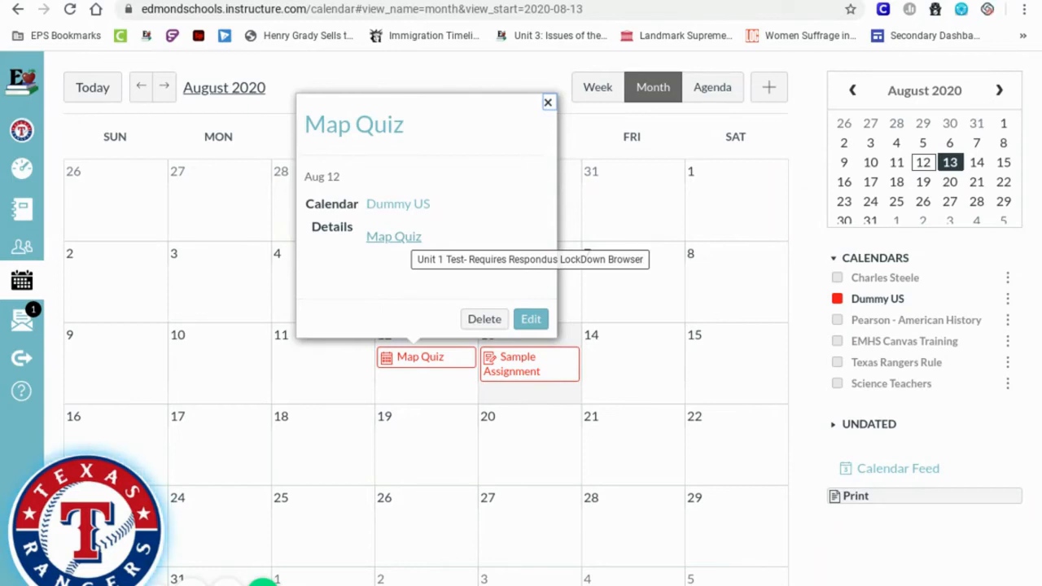
{"action": "left_click", "coordinate": [379, 134]}
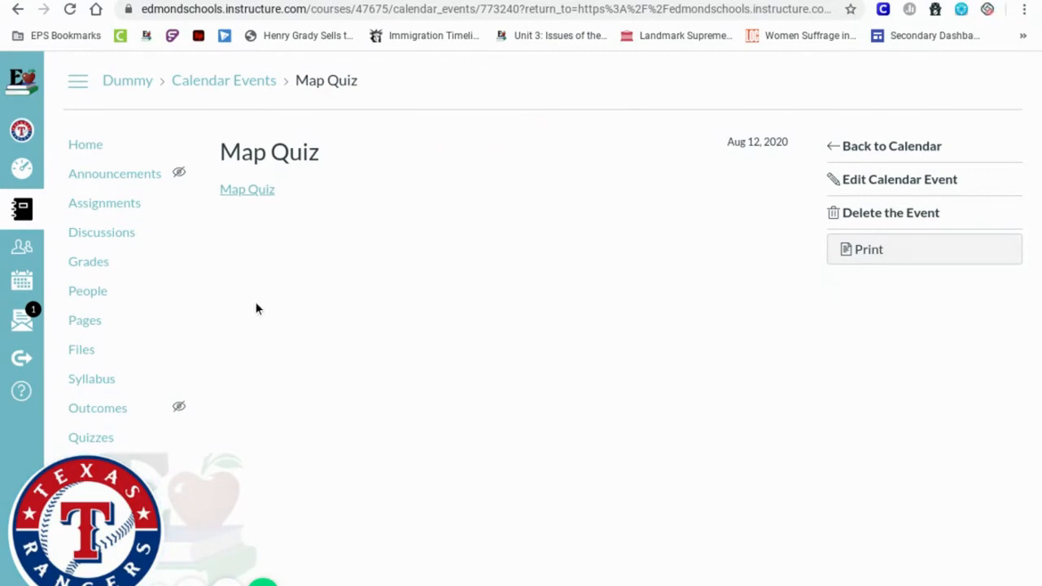
Go to the Dummy US course settings and enter Student View.
{"action": "scroll", "coordinate": [248, 352], "scroll_direction": "down", "scroll_amount": 2}
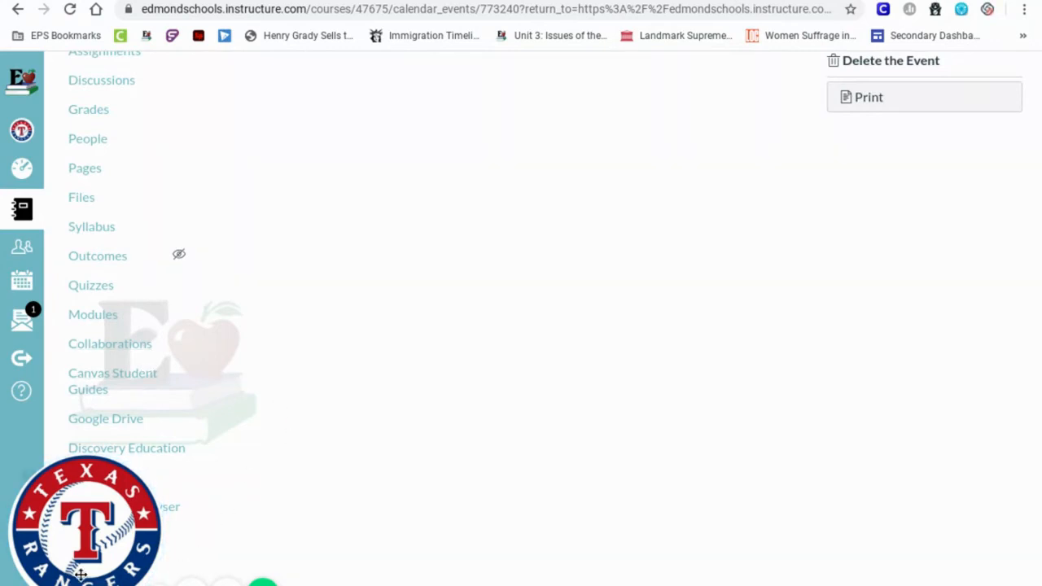
{"action": "left_click_drag", "start_coordinate": [92, 465], "coordinate": [936, 462]}
{"action": "left_click", "coordinate": [127, 582]}
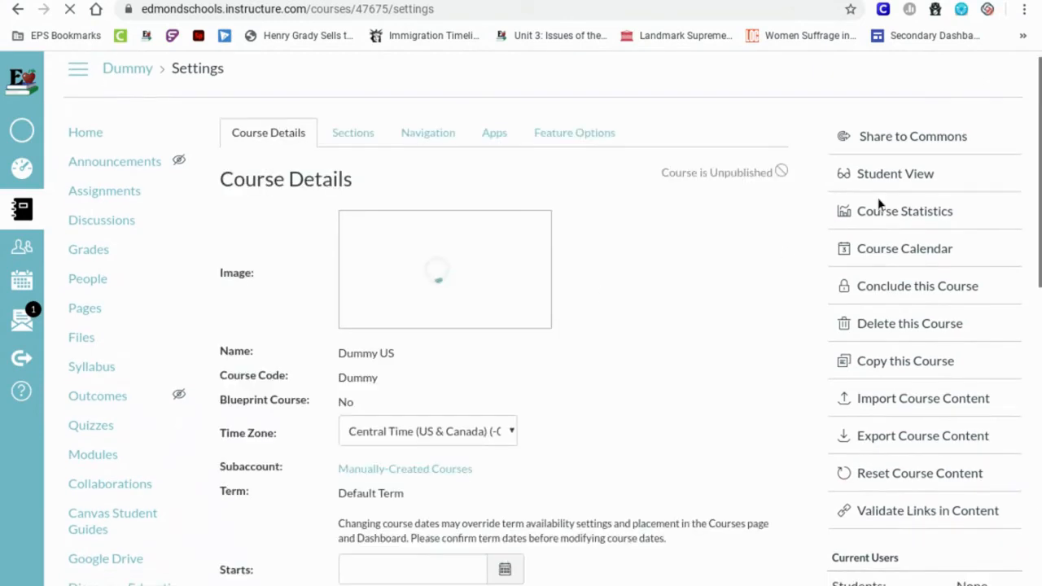
{"action": "left_click", "coordinate": [896, 183]}
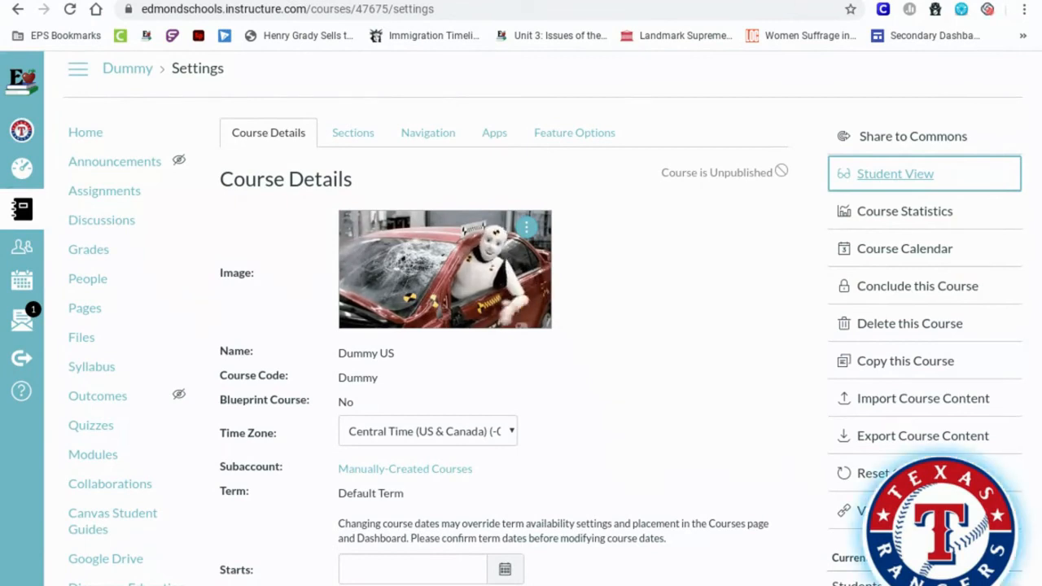
{"action": "left_click", "coordinate": [896, 182]}
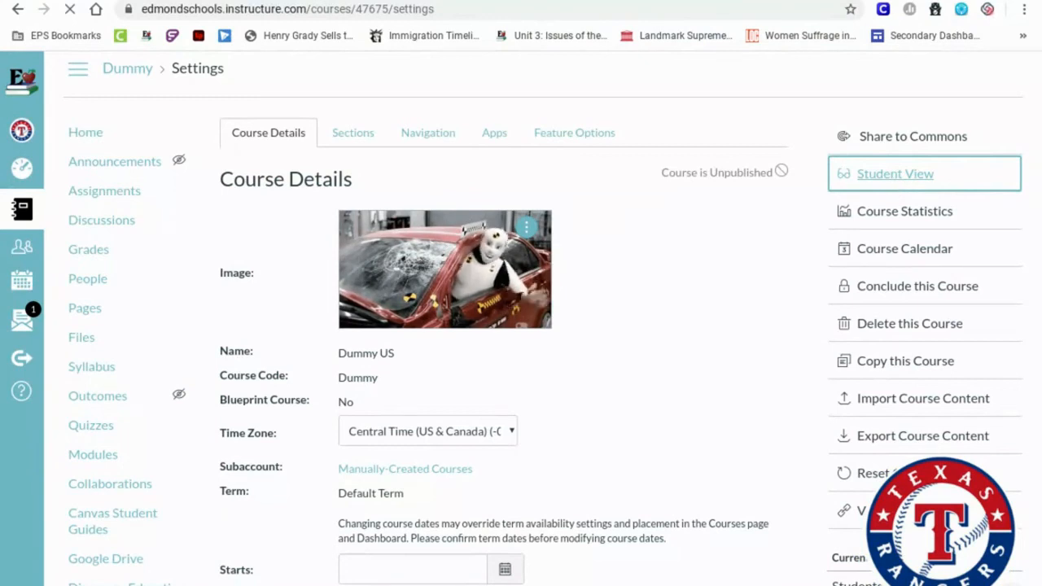